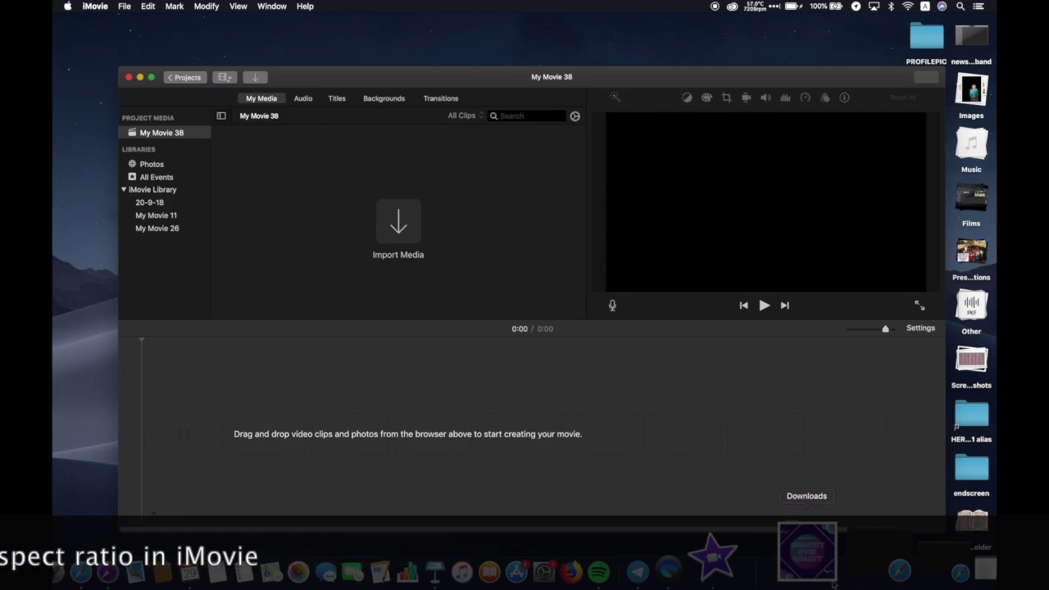
# Step: Add IMG_5909.MOV from Downloads to the timeline and preview frames near 0:03 and 0:06
pyautogui.click(833, 583)
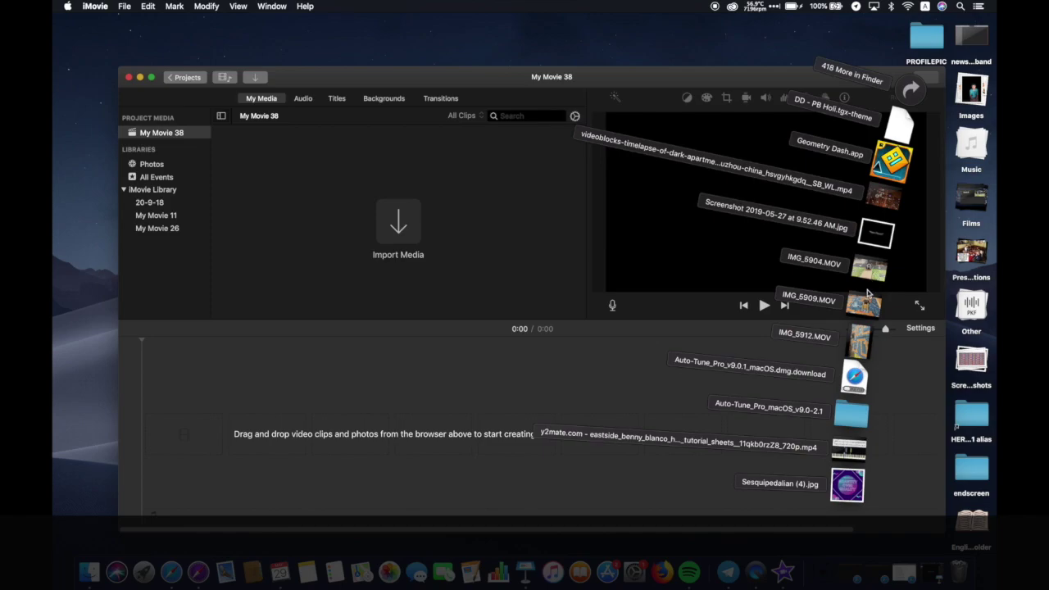
pyautogui.moveTo(869, 294); pyautogui.dragTo(221, 440)
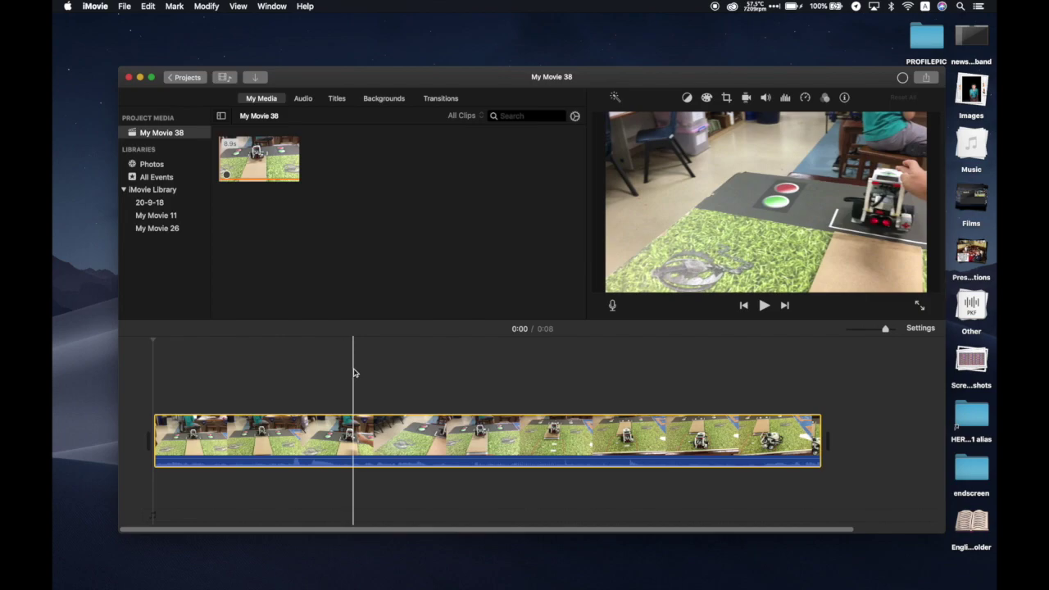
pyautogui.click(397, 365)
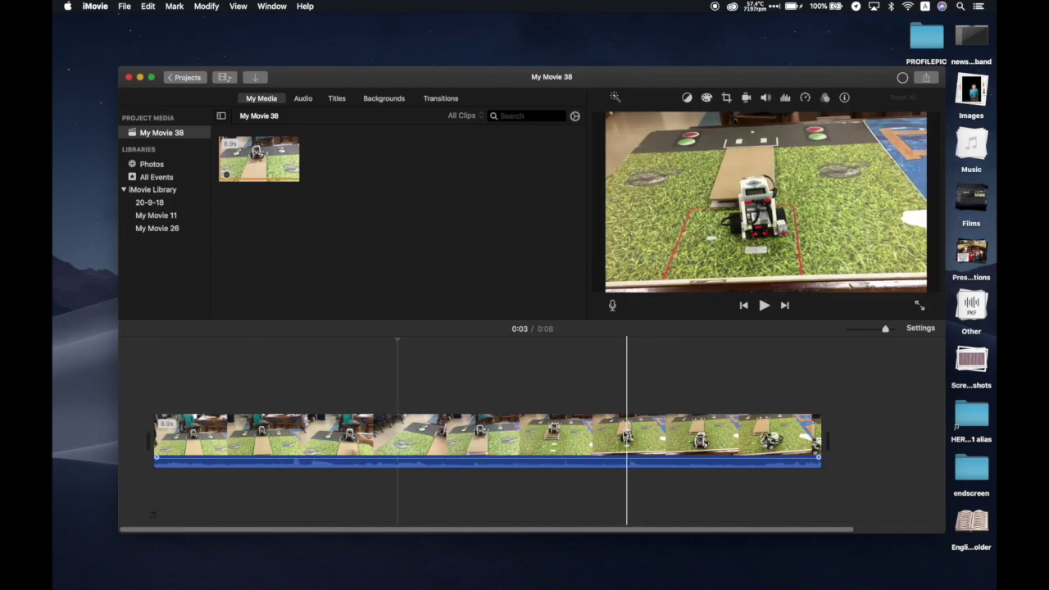
pyautogui.click(625, 435)
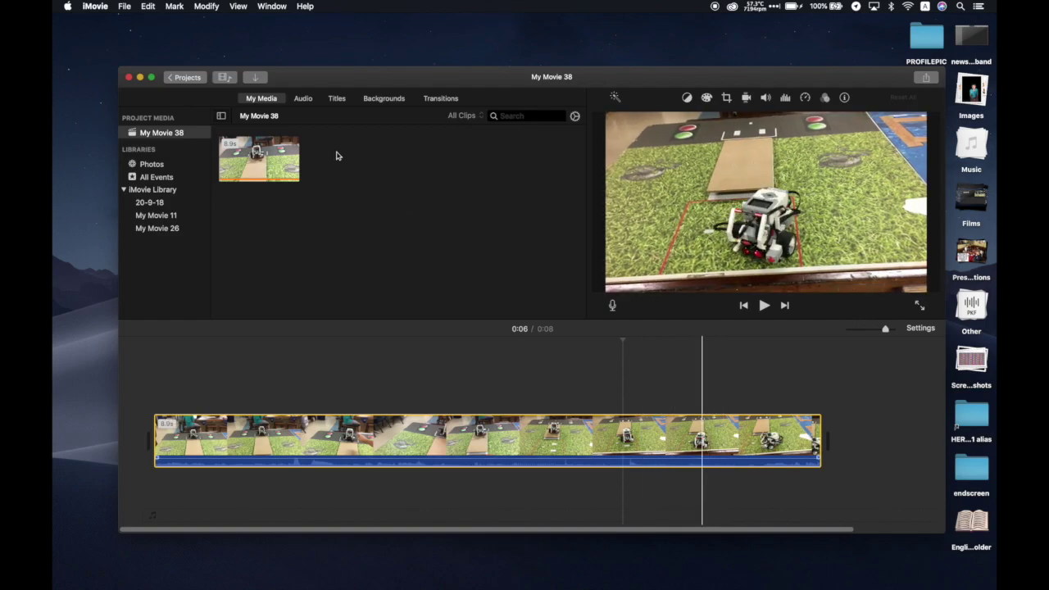
pyautogui.click(699, 481)
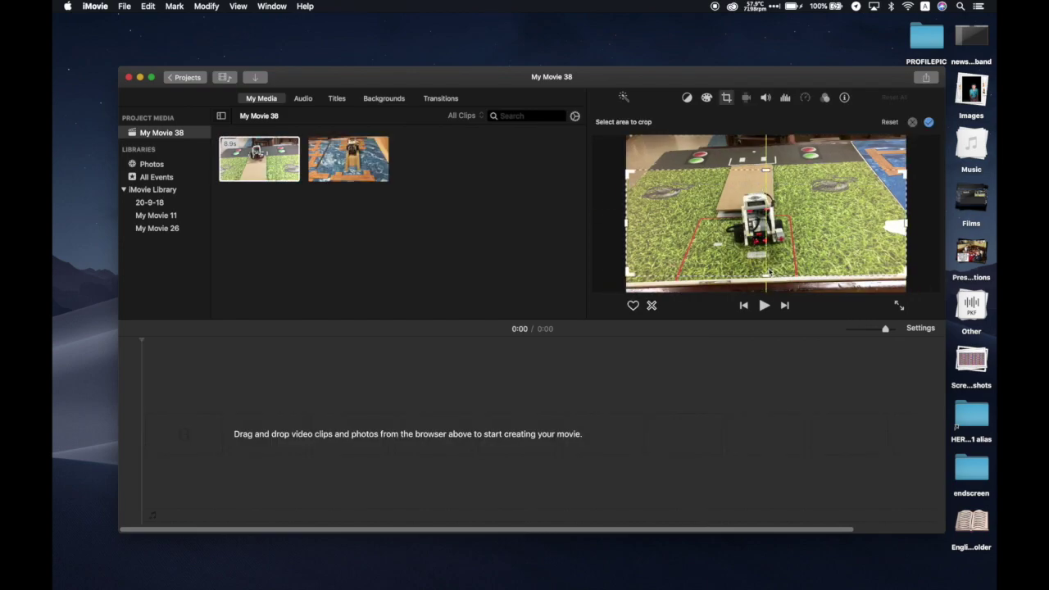
pyautogui.moveTo(766, 271); pyautogui.dragTo(767, 191)
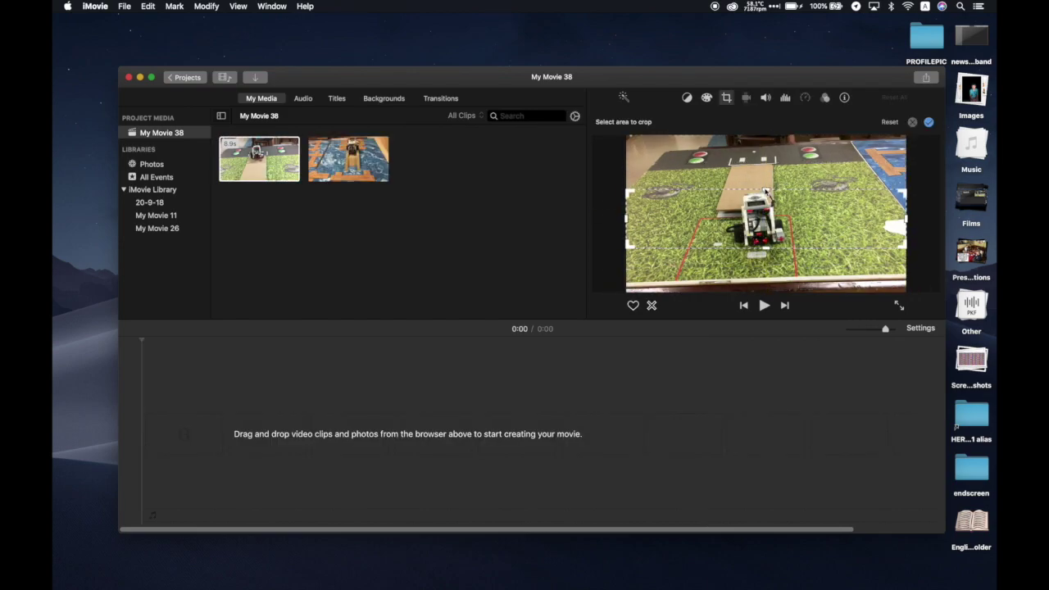
pyautogui.moveTo(904, 193); pyautogui.dragTo(788, 180)
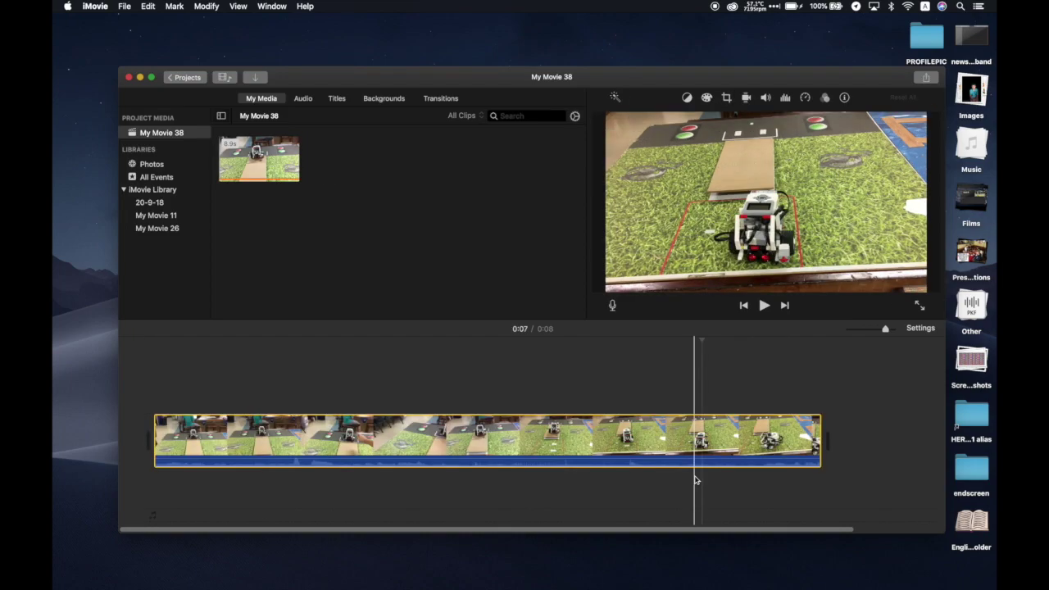
# Step: Apply Crop to Fill to the robot clip and shrink its crop frame toward the lower-right grass area
pyautogui.click(682, 480)
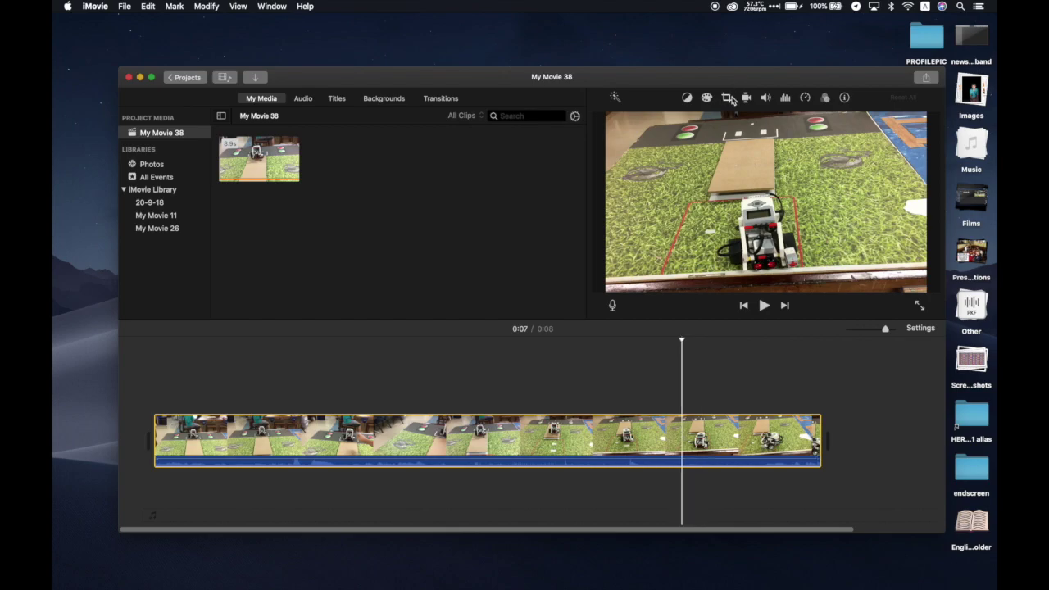
pyautogui.click(729, 99)
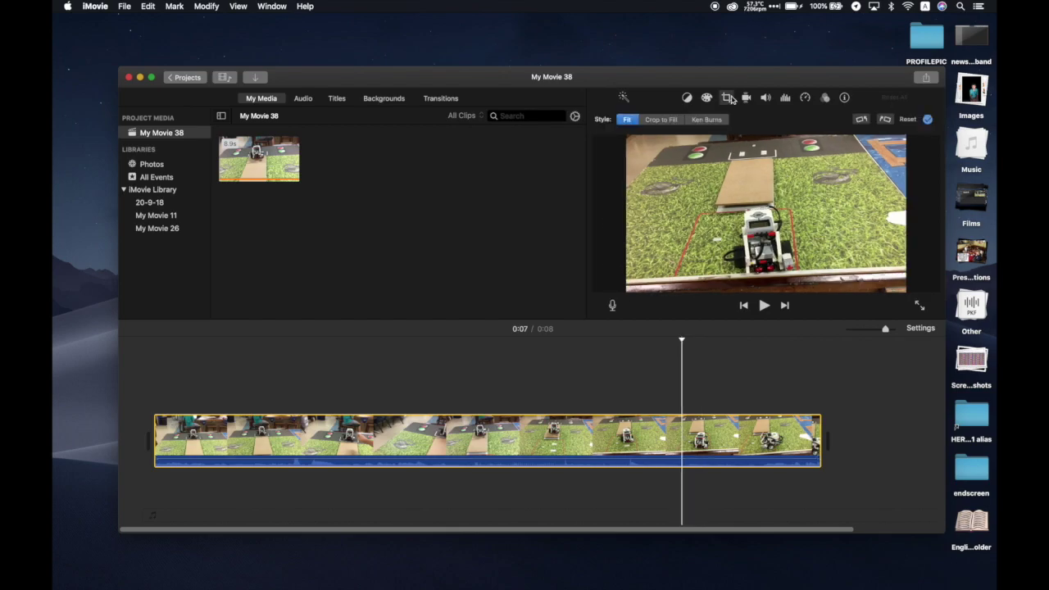
pyautogui.click(656, 119)
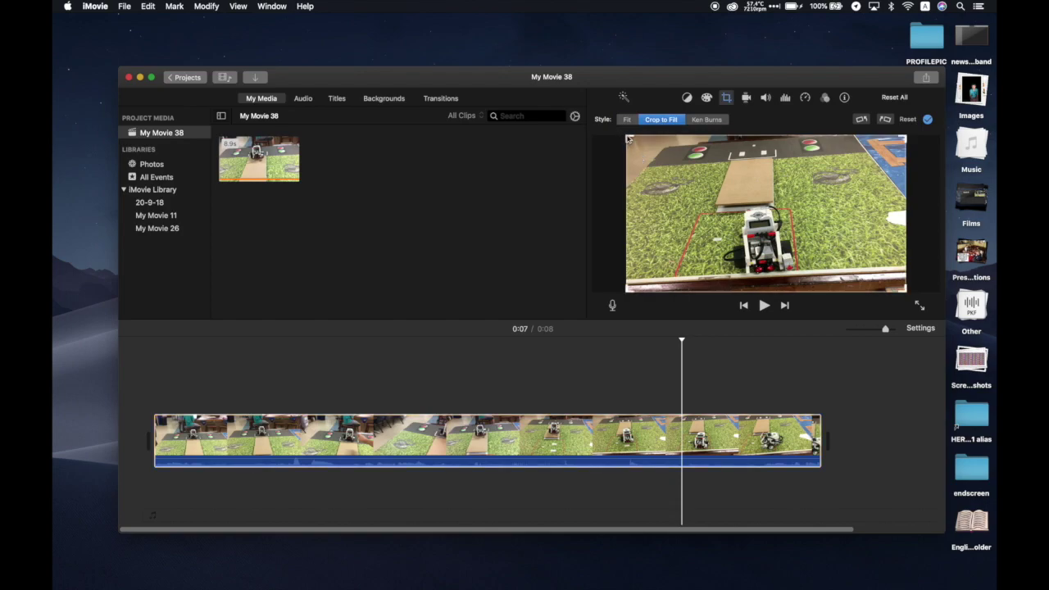
pyautogui.moveTo(628, 137); pyautogui.dragTo(804, 162)
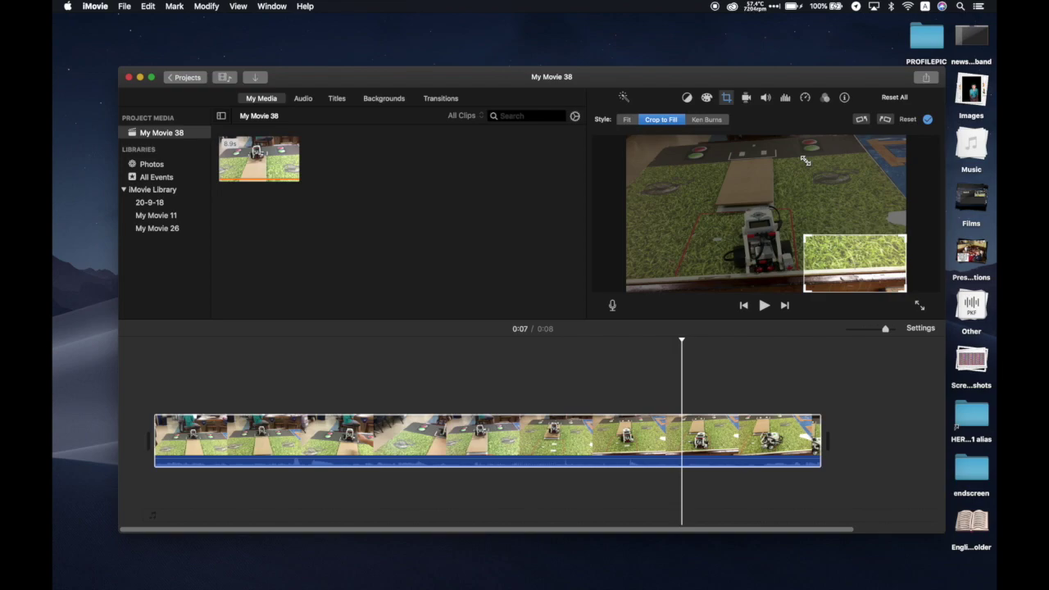
pyautogui.click(685, 439)
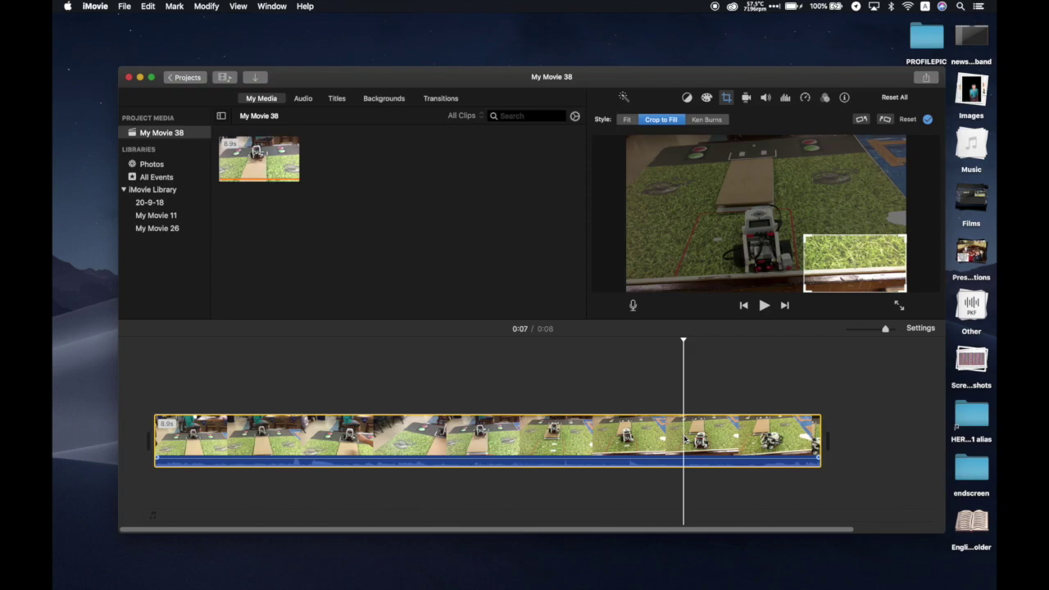
# Step: Remove the clip from the timeline and import a second water-course robot video from Downloads
pyautogui.press('m')
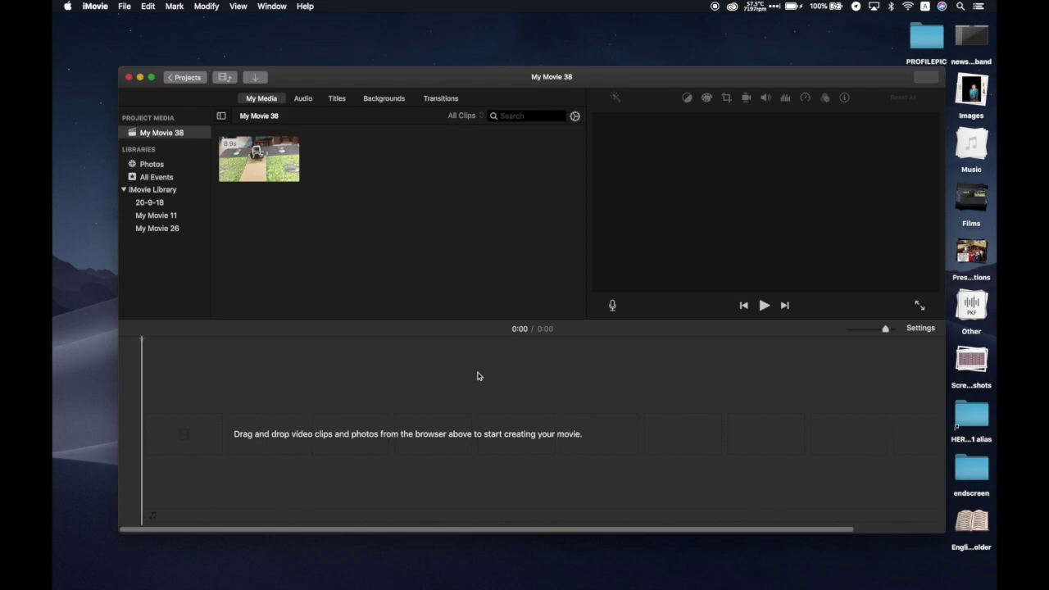
pyautogui.click(262, 152)
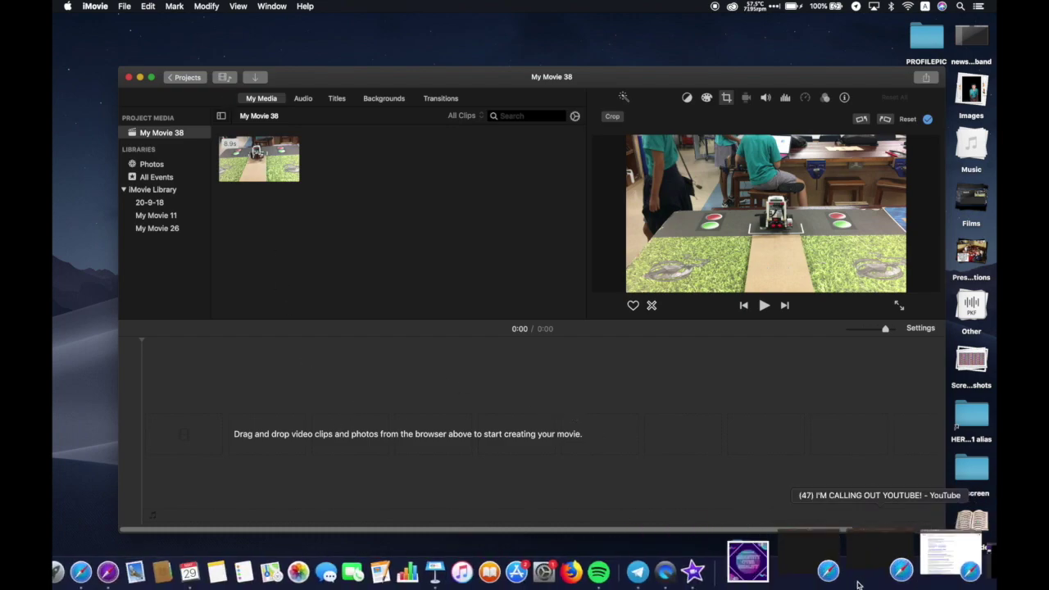
pyautogui.click(826, 548)
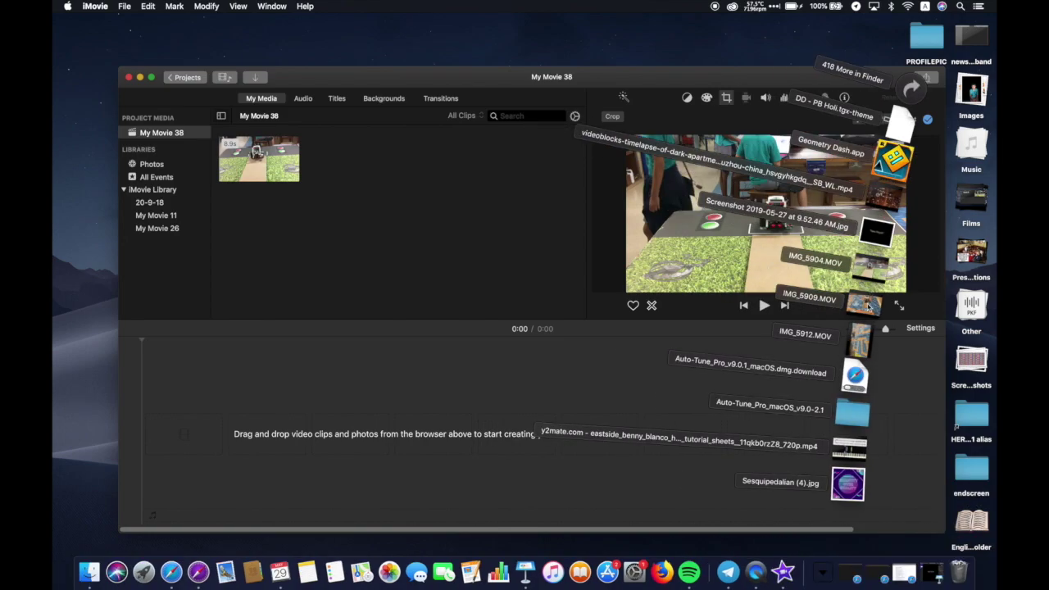
pyautogui.moveTo(848, 303); pyautogui.dragTo(391, 188)
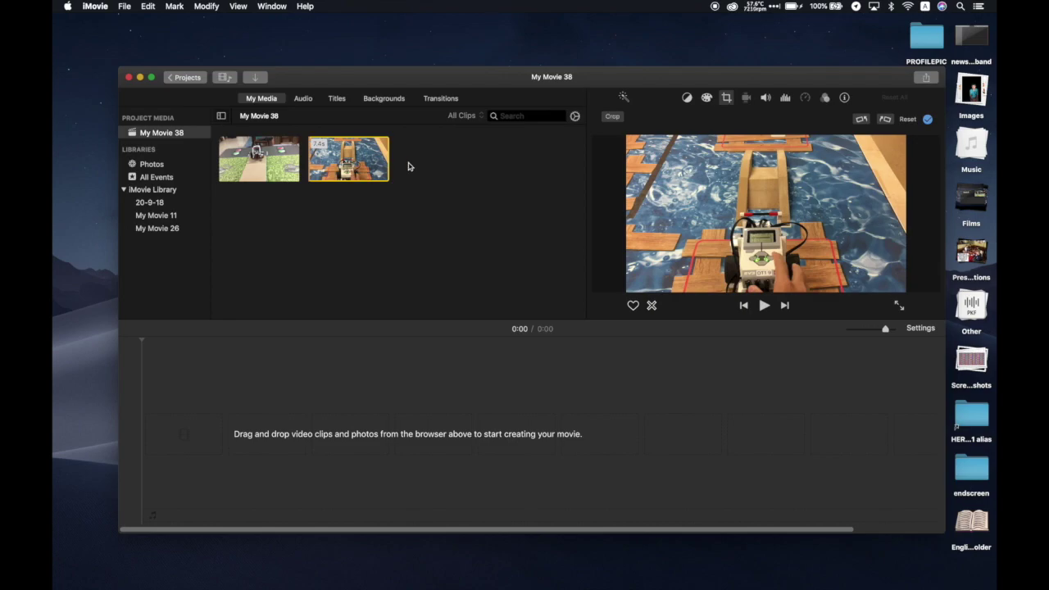
# Step: Show crop handles on the first grass-course robot clip in the media browser
pyautogui.click(277, 169)
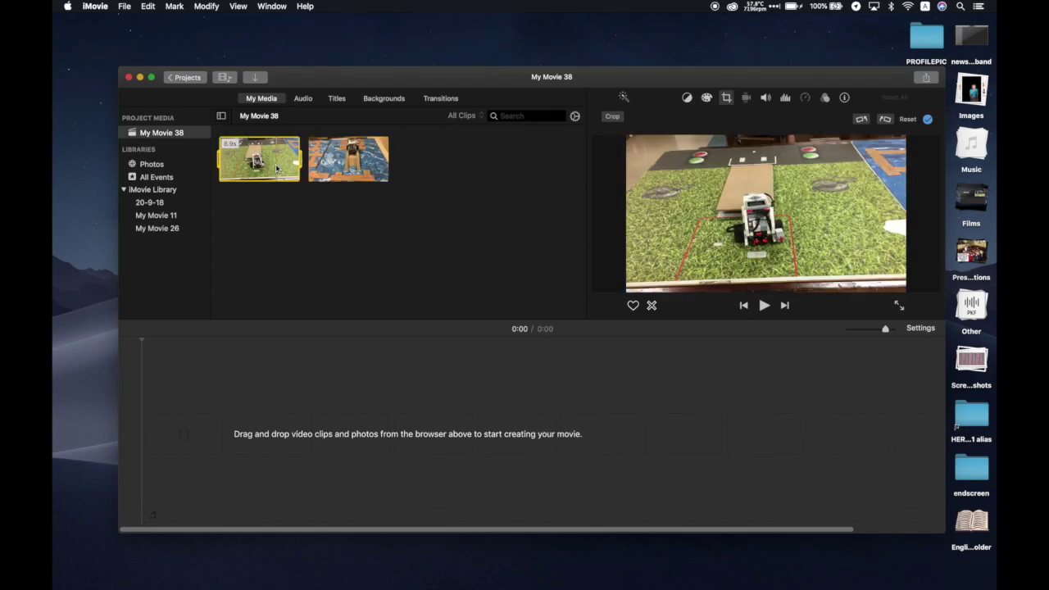
pyautogui.click(725, 99)
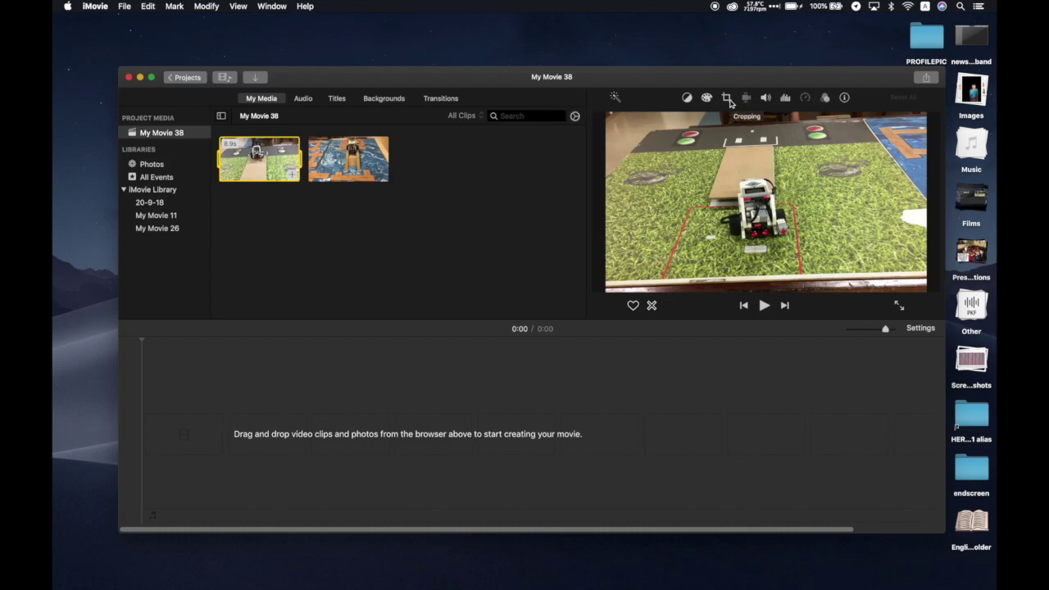
pyautogui.click(730, 100)
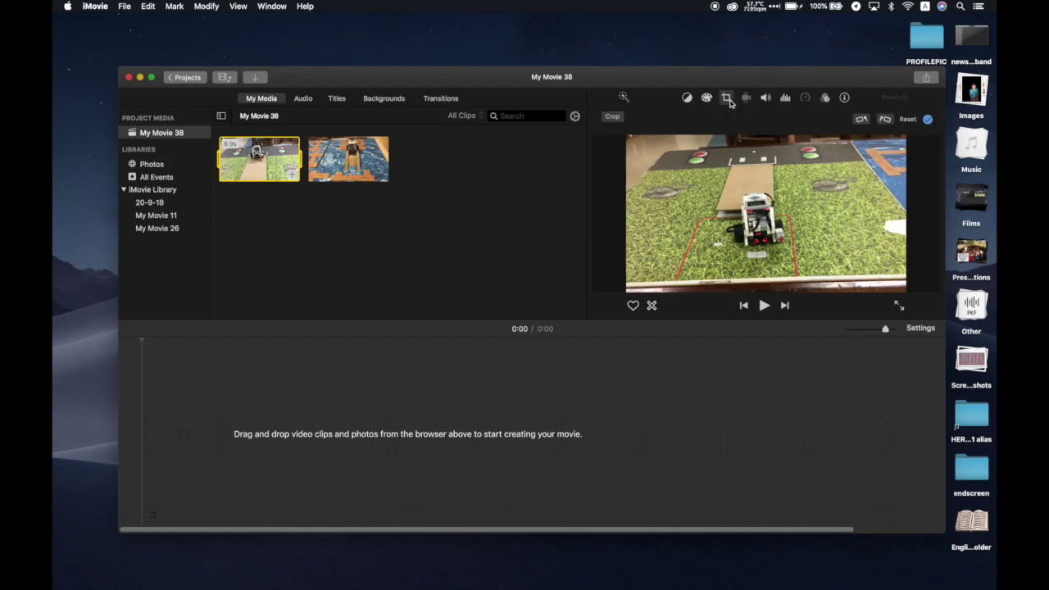
pyautogui.click(613, 117)
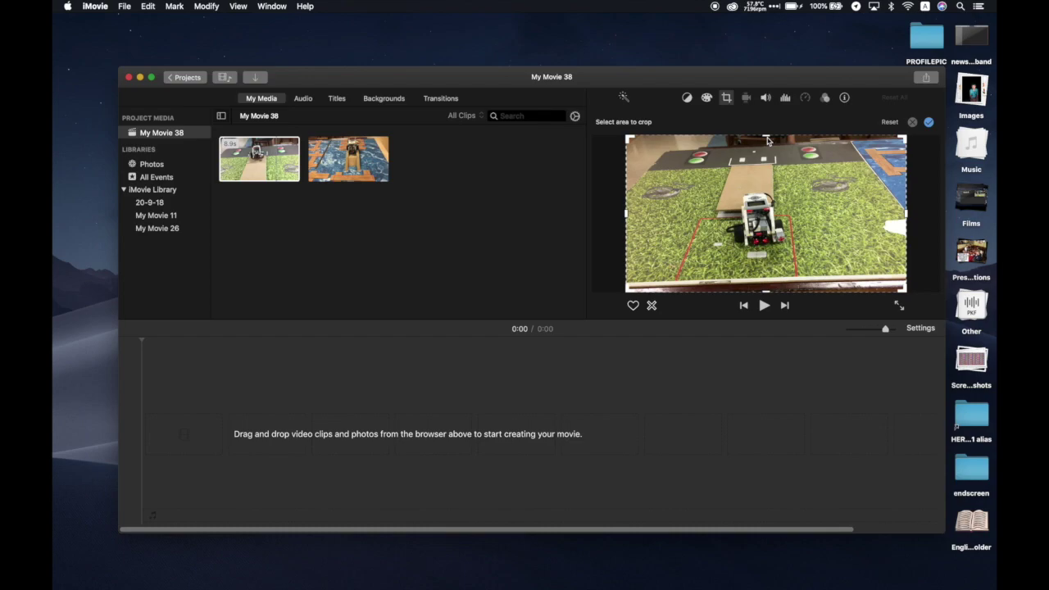
# Step: Resize the crop rectangle's top, bottom and top-right corner down to a tiny region
pyautogui.moveTo(768, 140); pyautogui.dragTo(766, 191)
pyautogui.moveTo(768, 139); pyautogui.dragTo(766, 189)
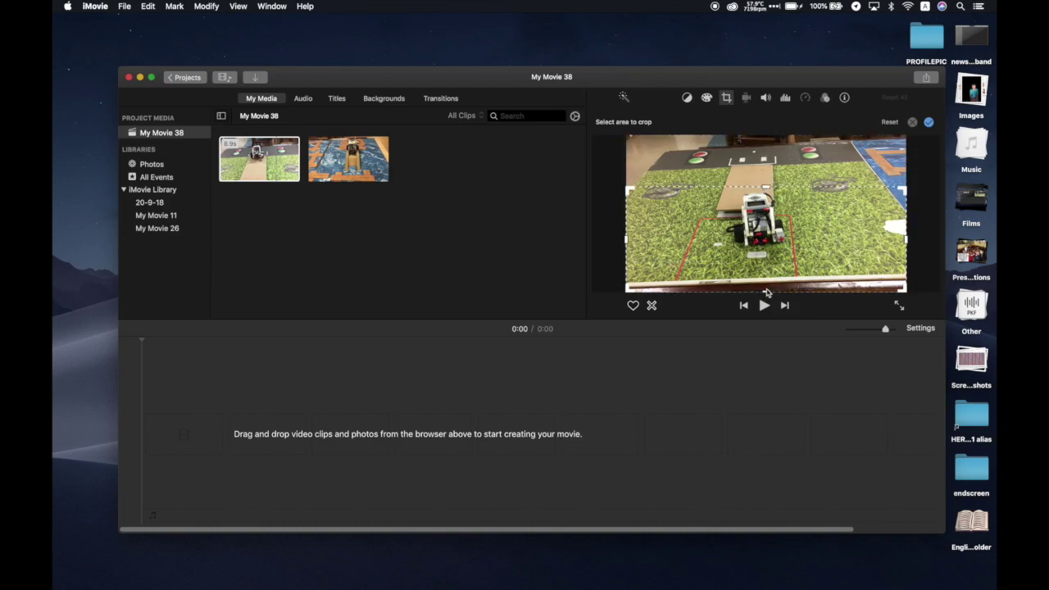
pyautogui.moveTo(766, 292); pyautogui.dragTo(768, 248)
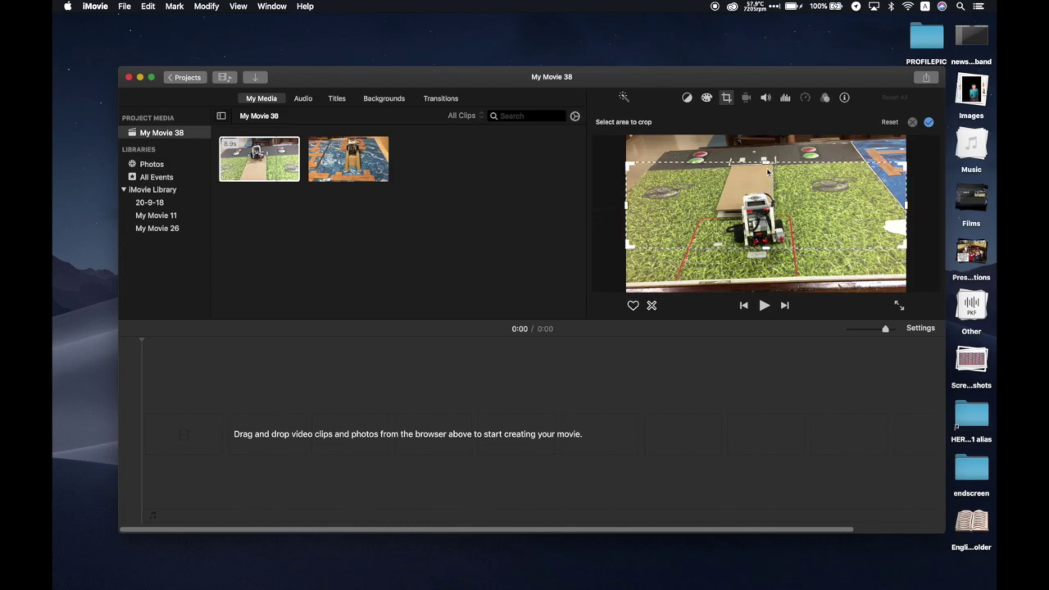
pyautogui.moveTo(767, 163); pyautogui.dragTo(765, 191)
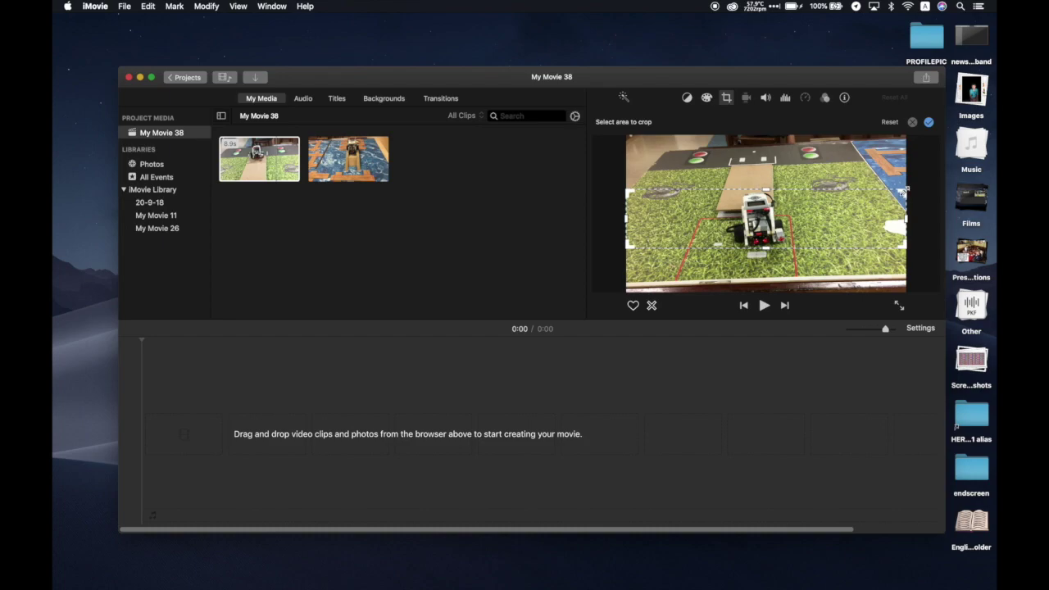
pyautogui.moveTo(905, 190); pyautogui.dragTo(633, 236)
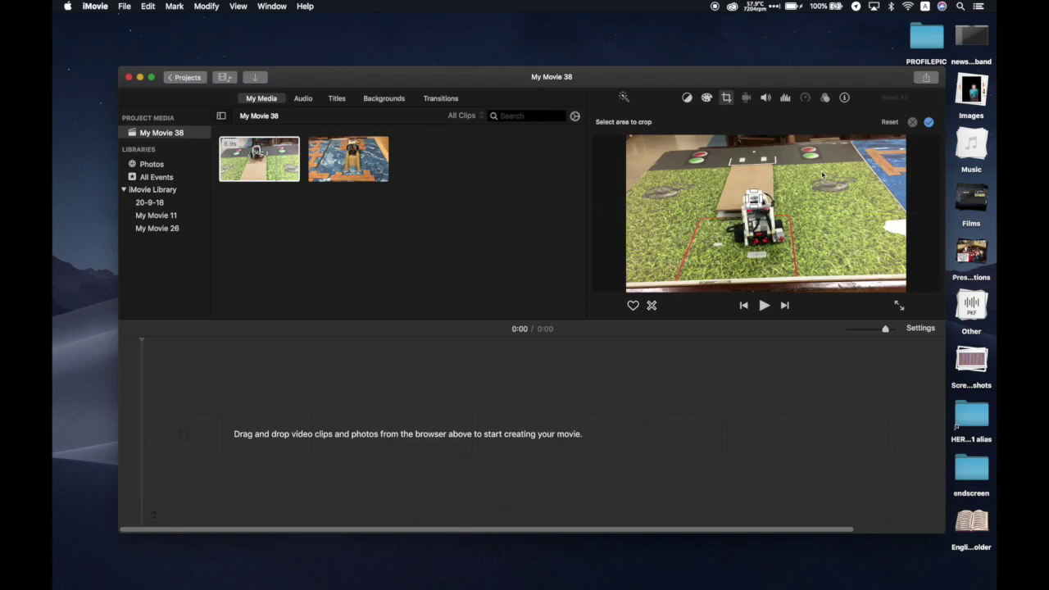
# Step: Confirm the crop on the grass-course clip and drag the cropped clip into the timeline
pyautogui.click(928, 122)
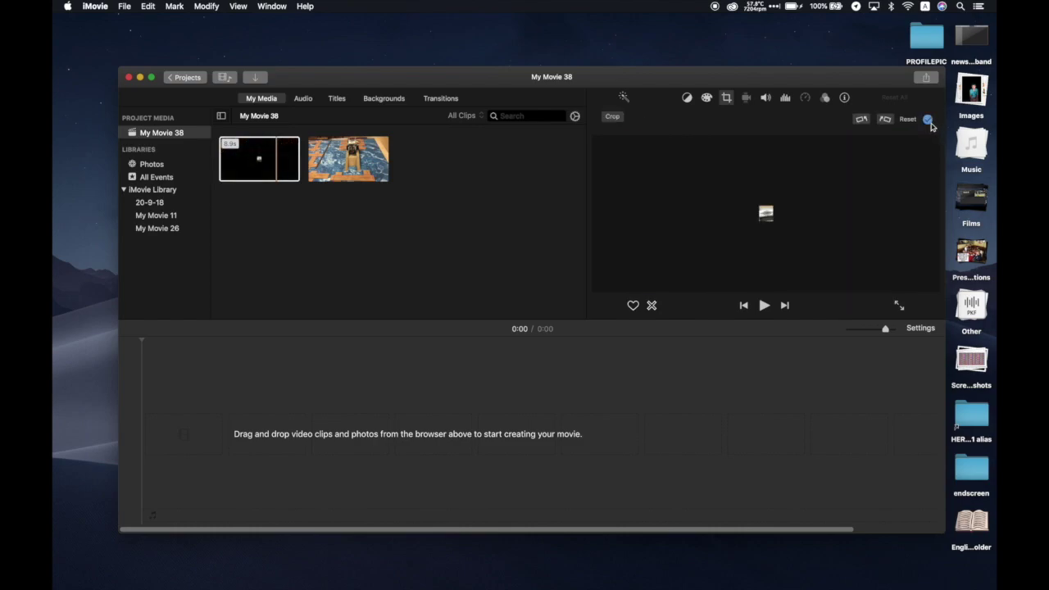
pyautogui.click(930, 122)
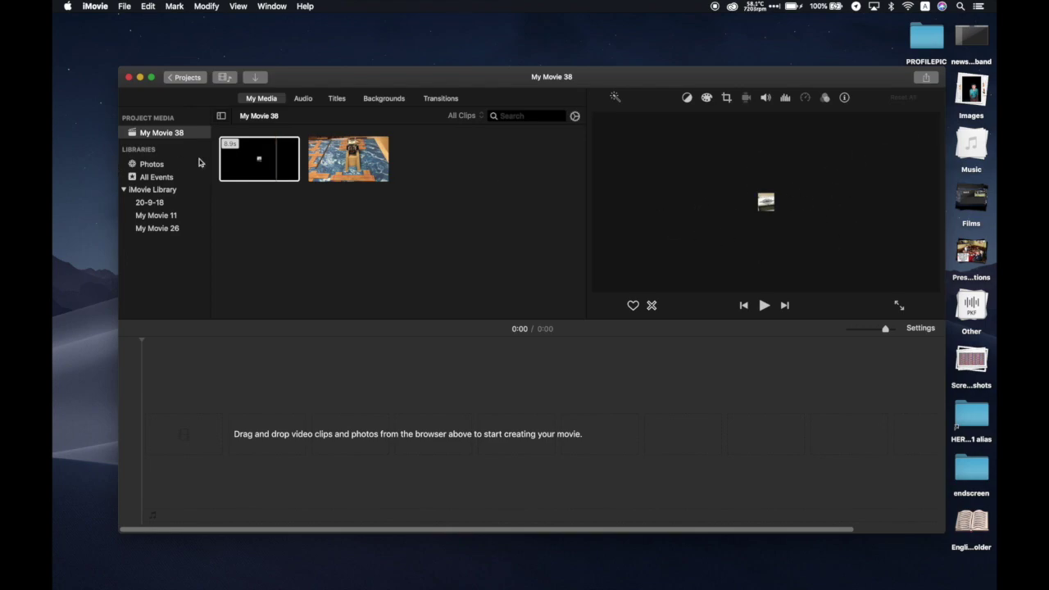
pyautogui.click(256, 159)
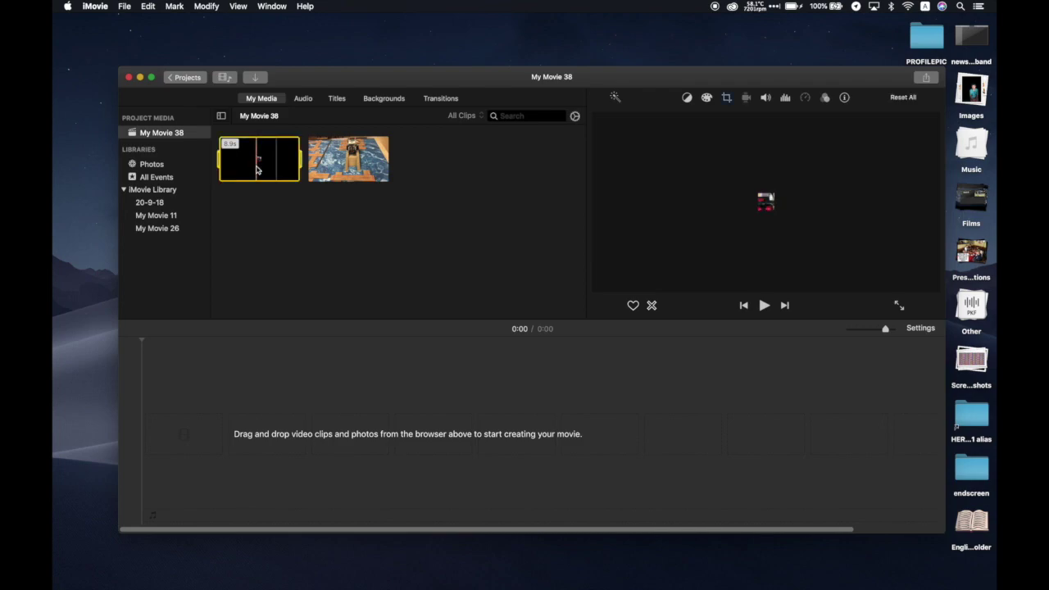
pyautogui.moveTo(220, 439); pyautogui.dragTo(221, 442)
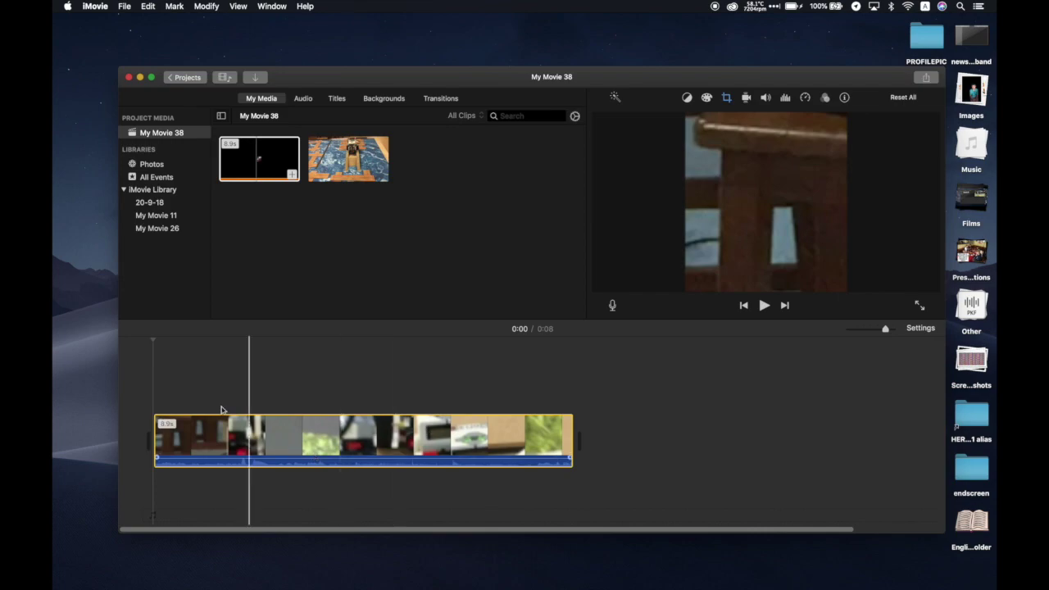
# Step: Play the 8-second cropped clip from the timeline's start and pause it partway
pyautogui.click(152, 396)
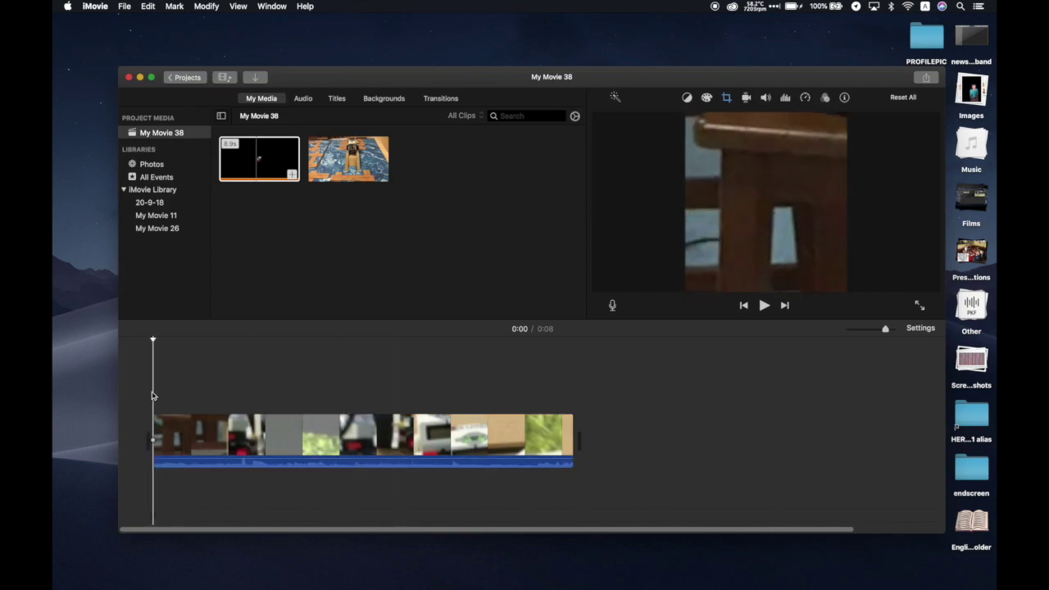
pyautogui.press('space')
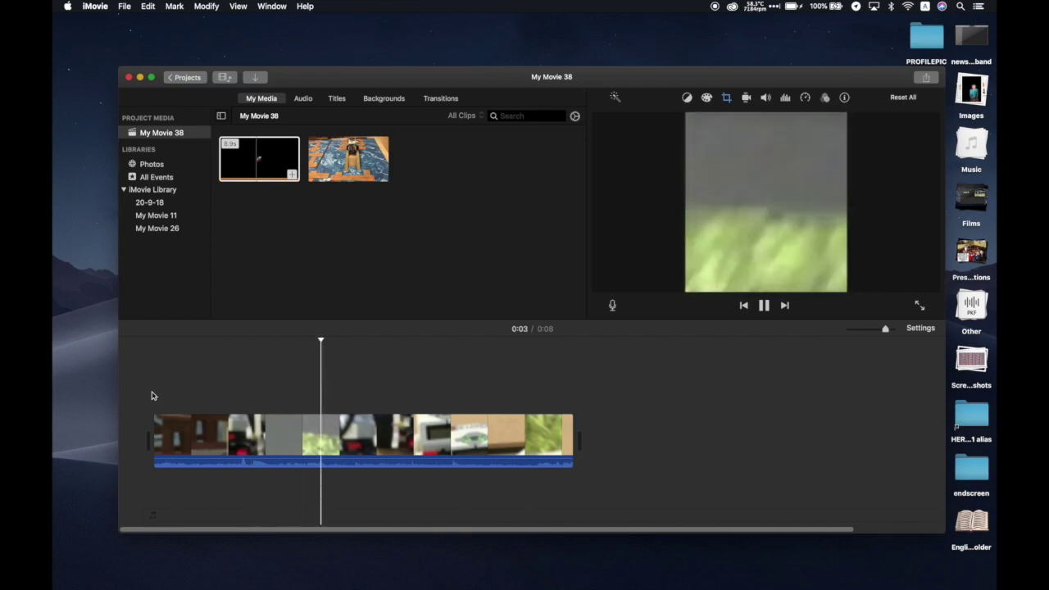
pyautogui.press('space')
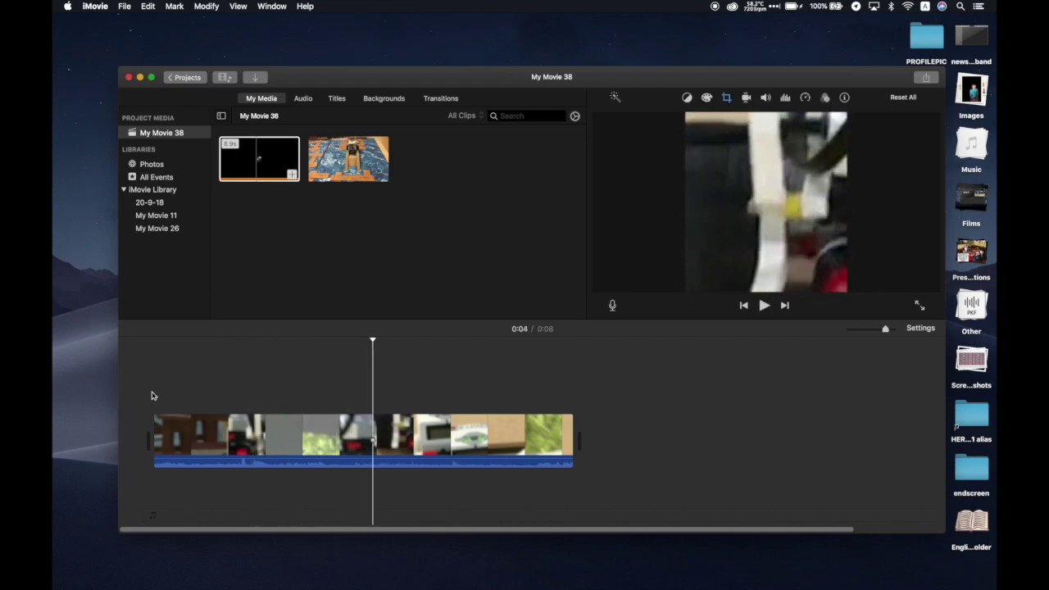